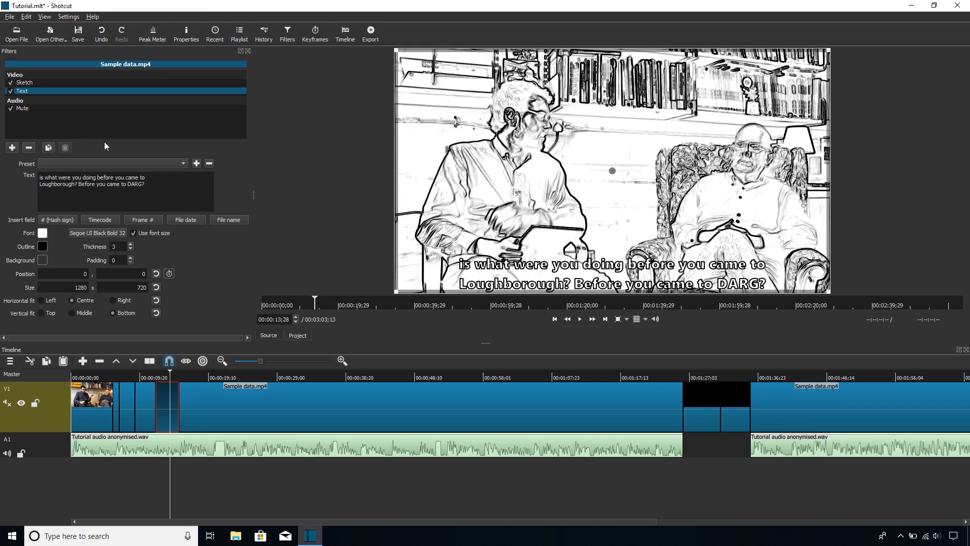
Step: Add a second Text filter to the selected Sample data.mp4 clip
click(11, 147)
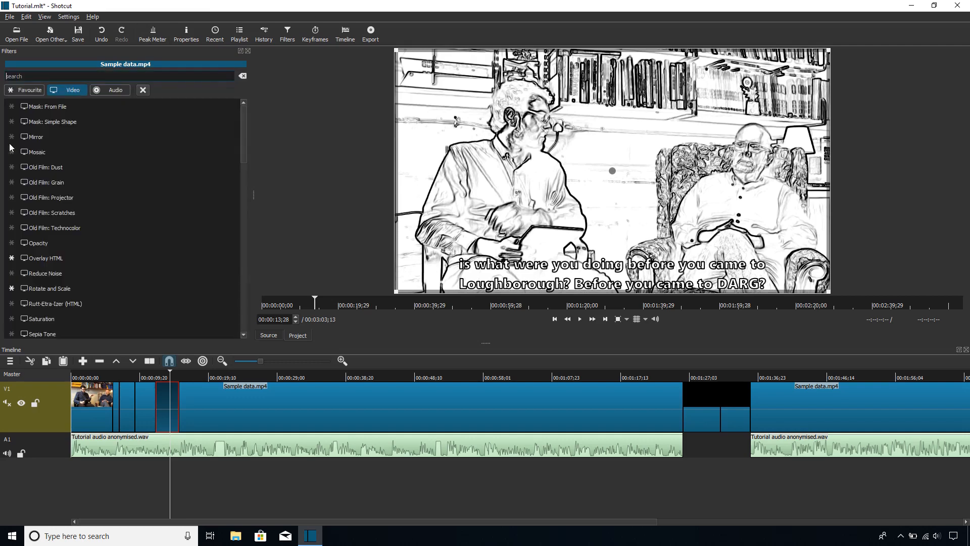
scroll(117, 172, down, 10)
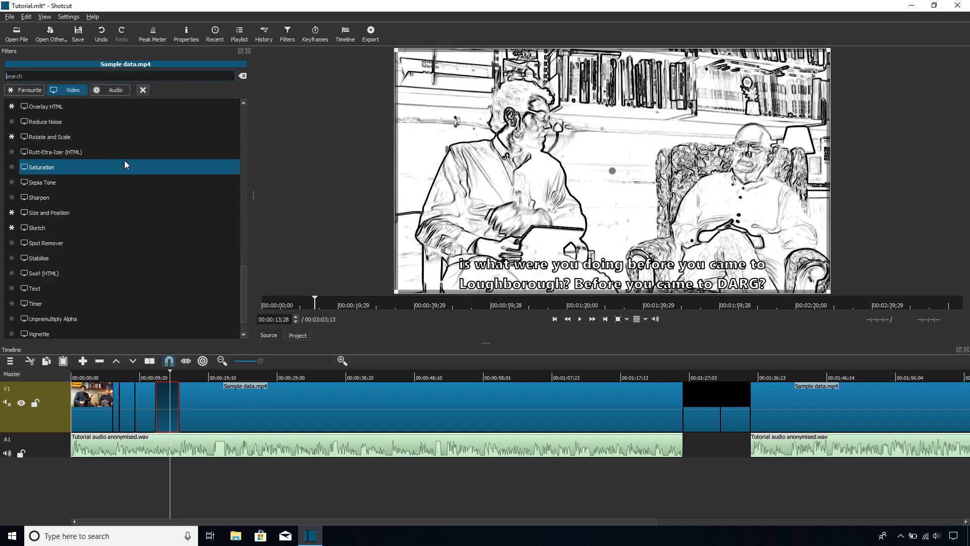
click(62, 293)
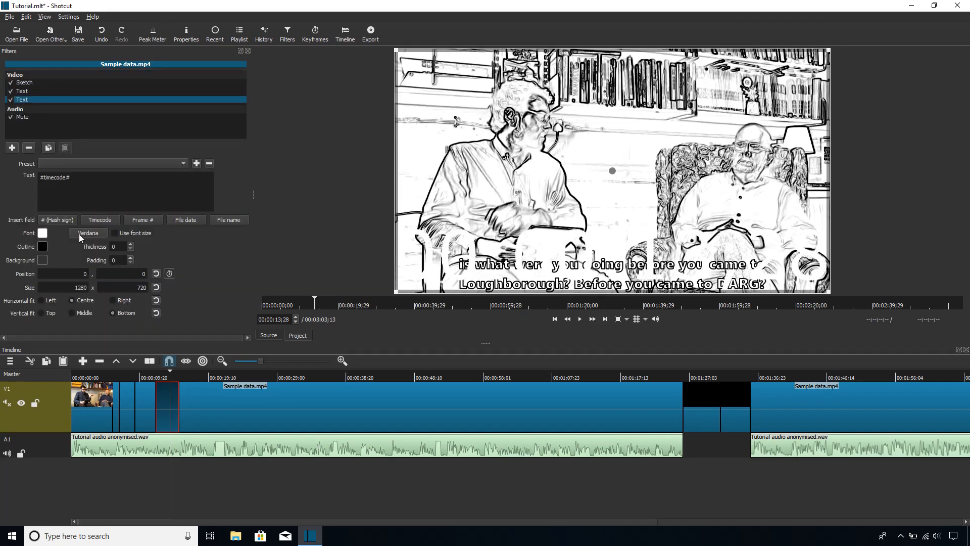
Step: Set the new Text filter's font to Segoe UI Black at size 32
click(102, 231)
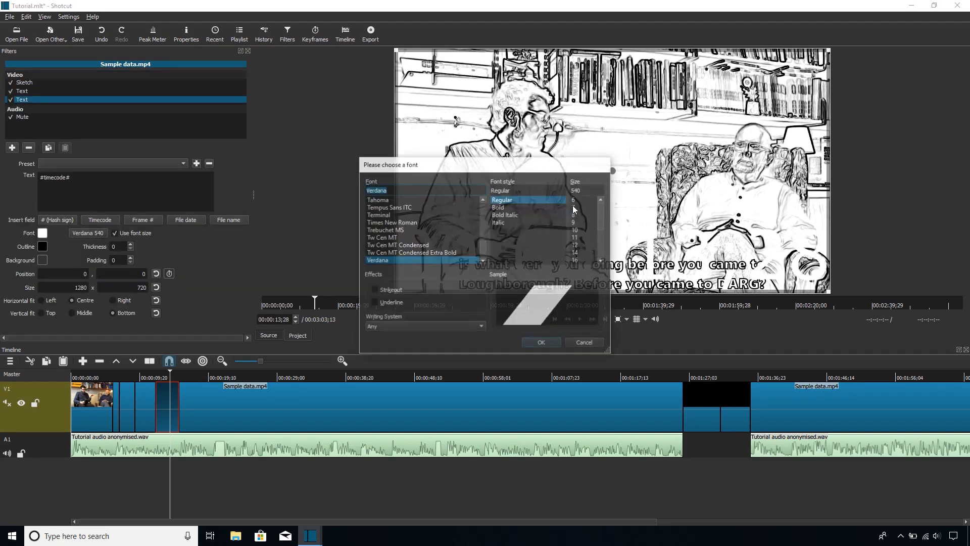
scroll(432, 240, up, 8)
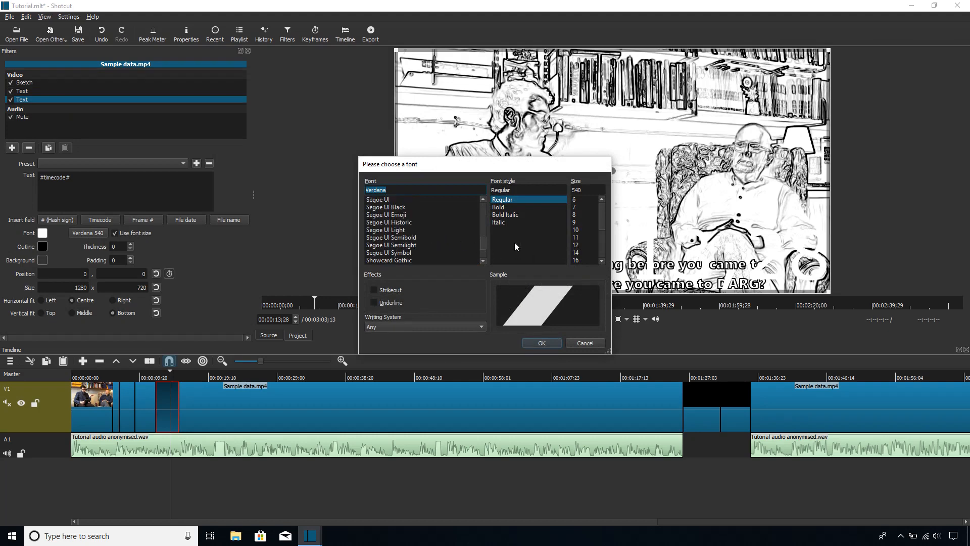
scroll(458, 229, up, 10)
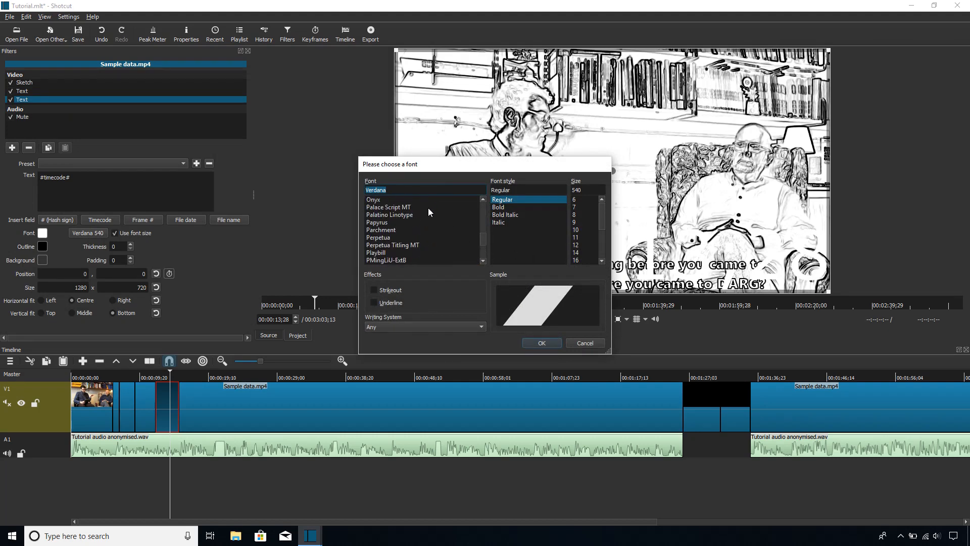
scroll(429, 212, up, 6)
scroll(436, 228, up, 20)
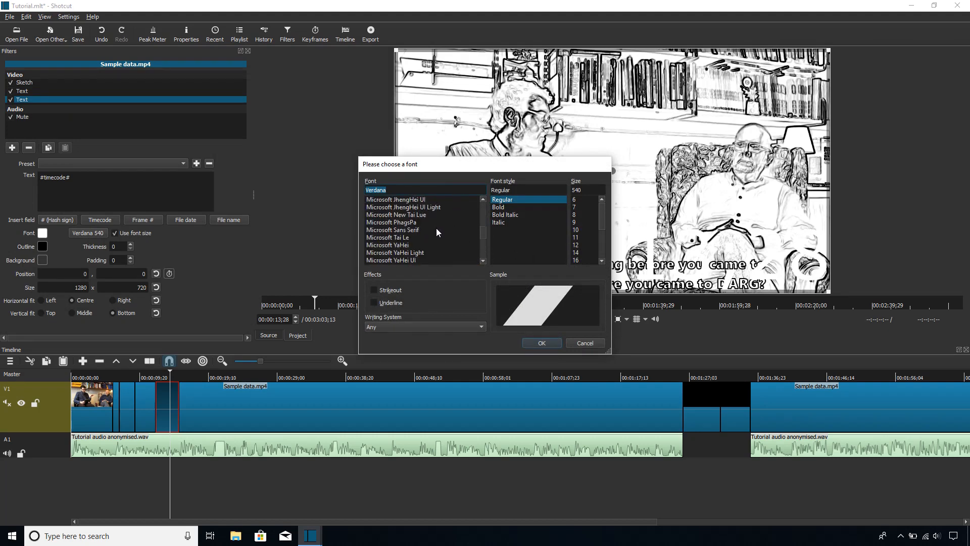
scroll(428, 228, down, 15)
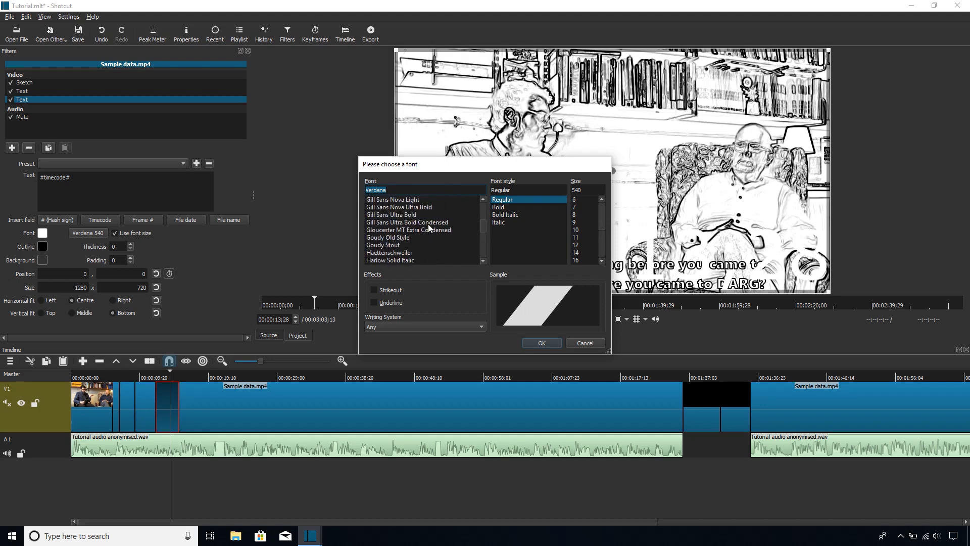
scroll(436, 225, down, 15)
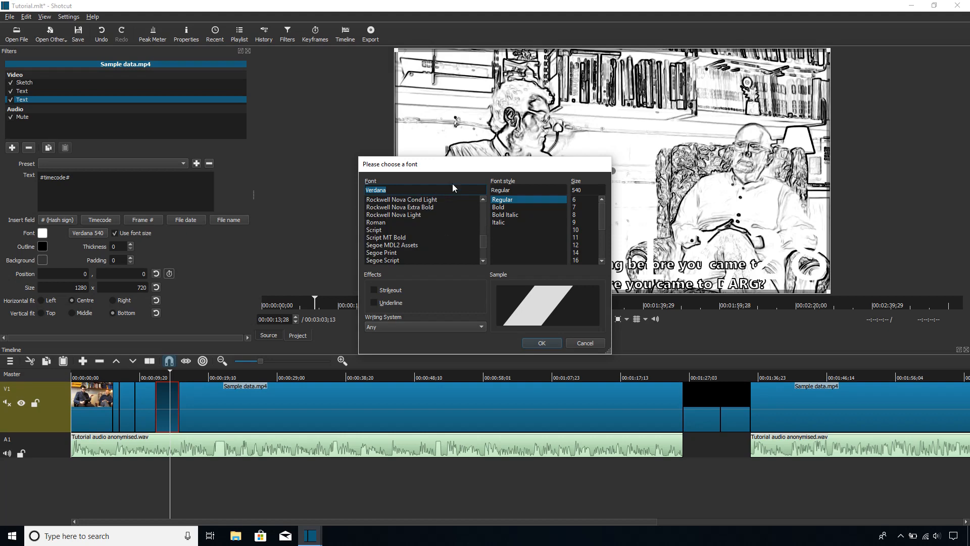
scroll(447, 207, down, 3)
click(411, 206)
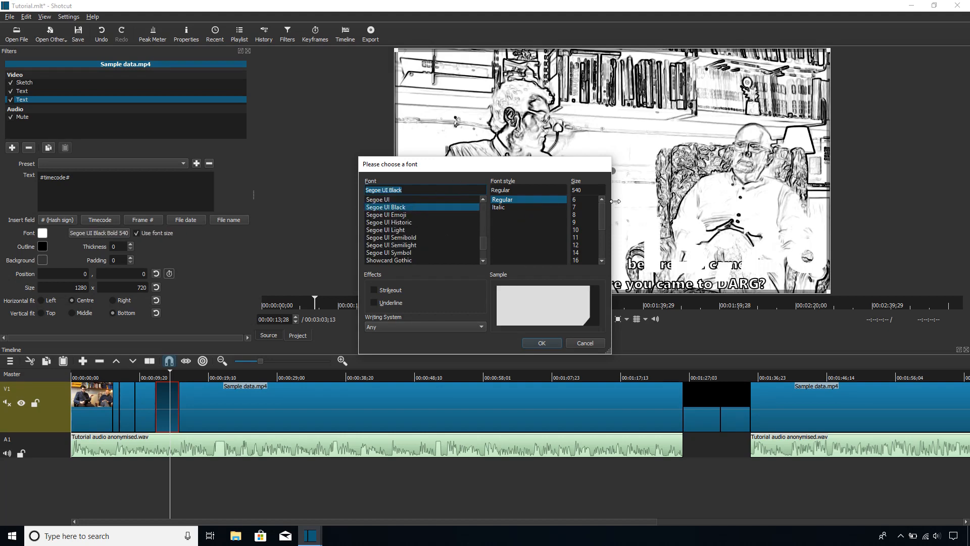
click(581, 191)
text(32)
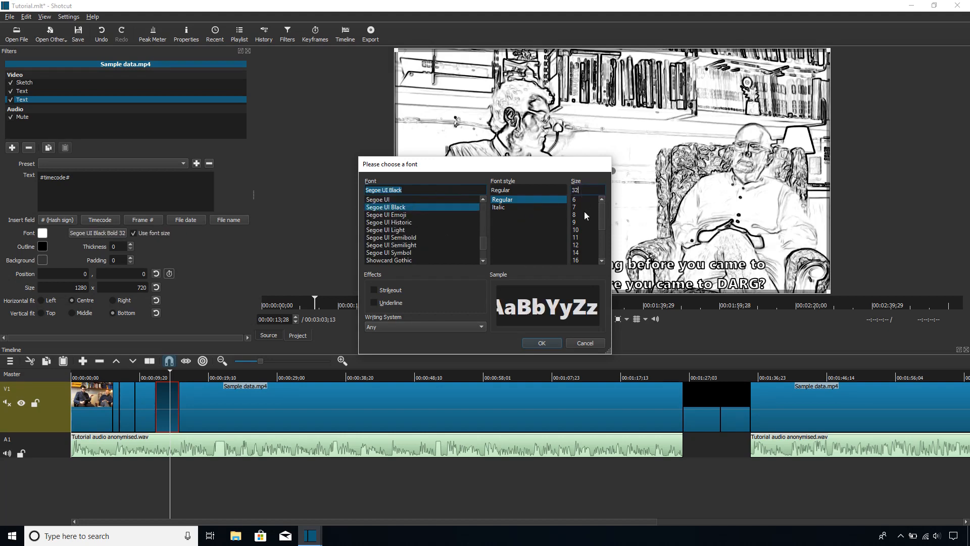
click(550, 343)
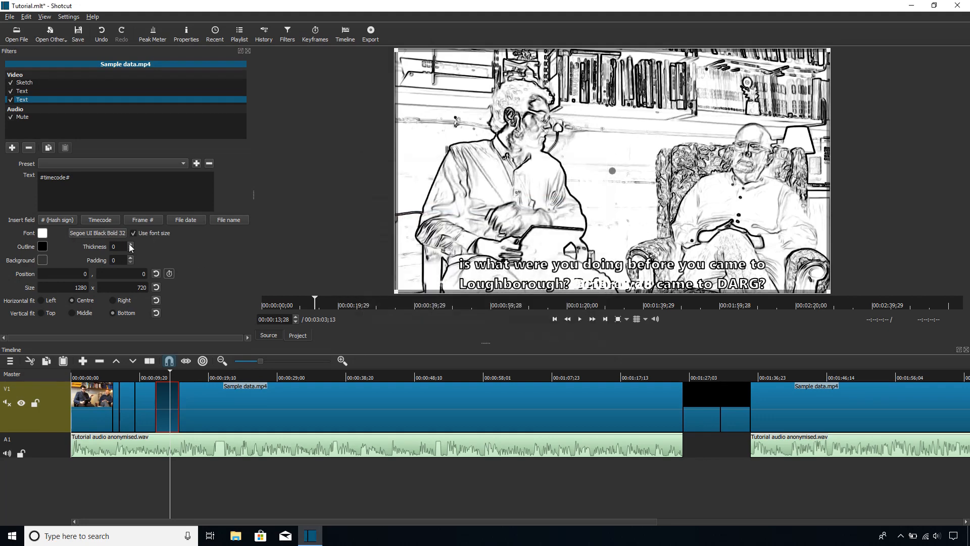
Step: Set the new text's outline thickness to 3
click(131, 245)
click(131, 245)
click(130, 244)
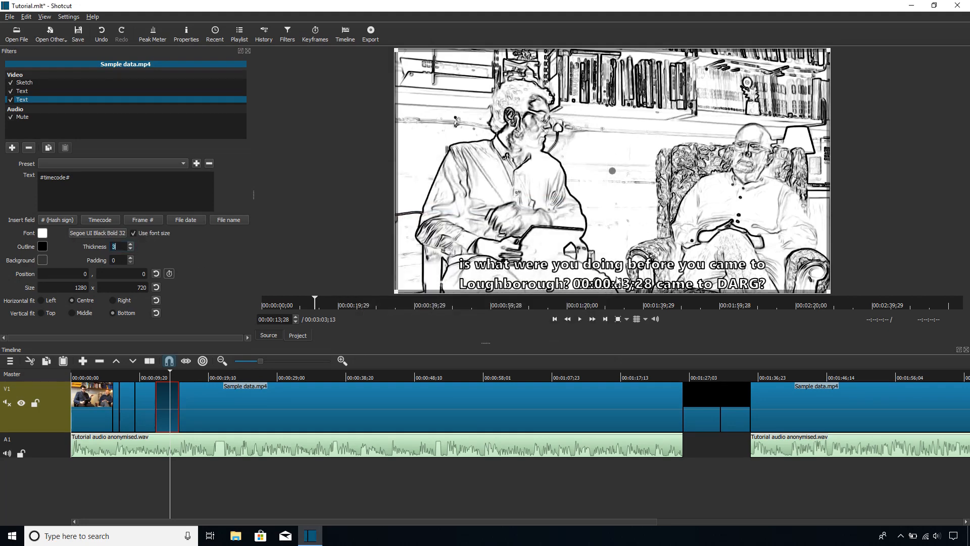
Step: Replace the timecode placeholder with "TEXT TEXT TEXT" and set the vertical fit to Top
triple_click(107, 181)
key(BackSpace)
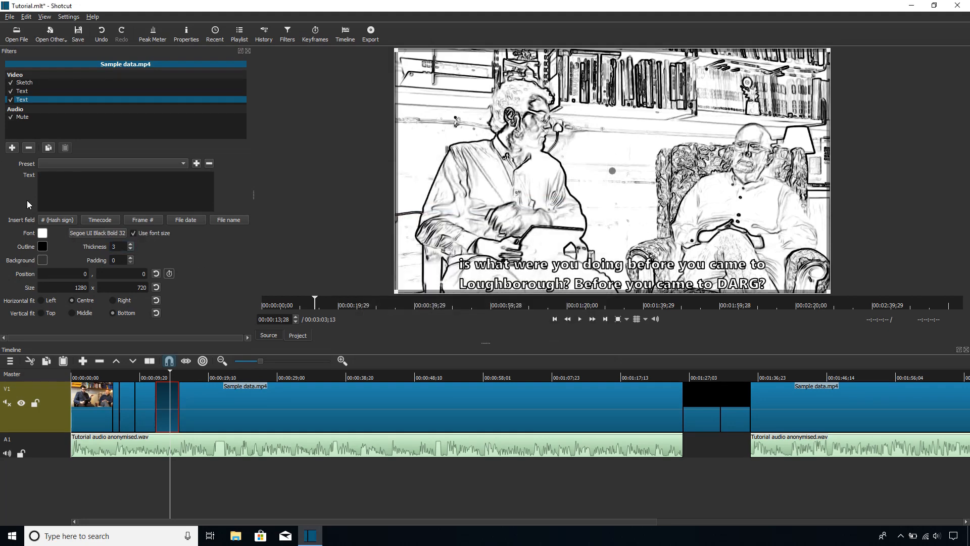
click(41, 312)
text(TEXT TEXT TEXT)
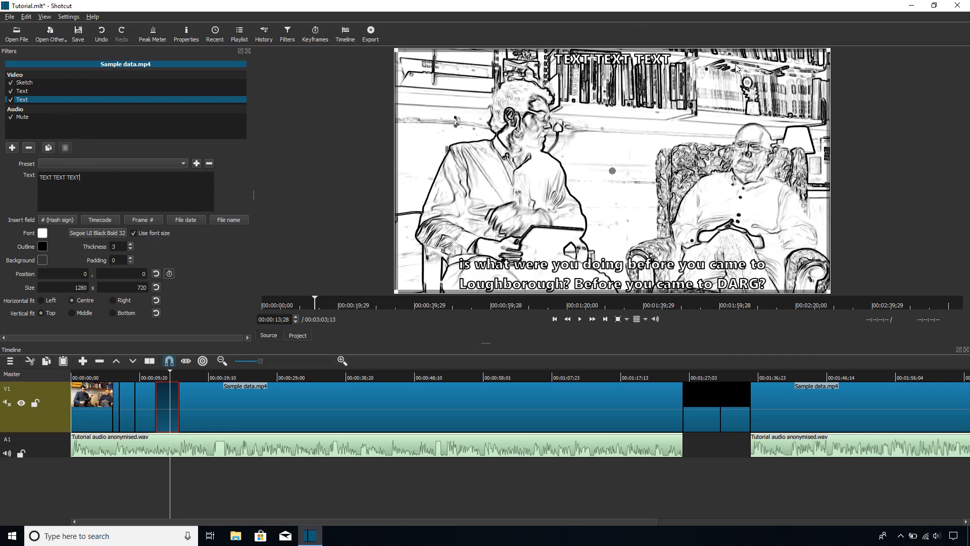
click(122, 232)
scroll(404, 235, up, 4)
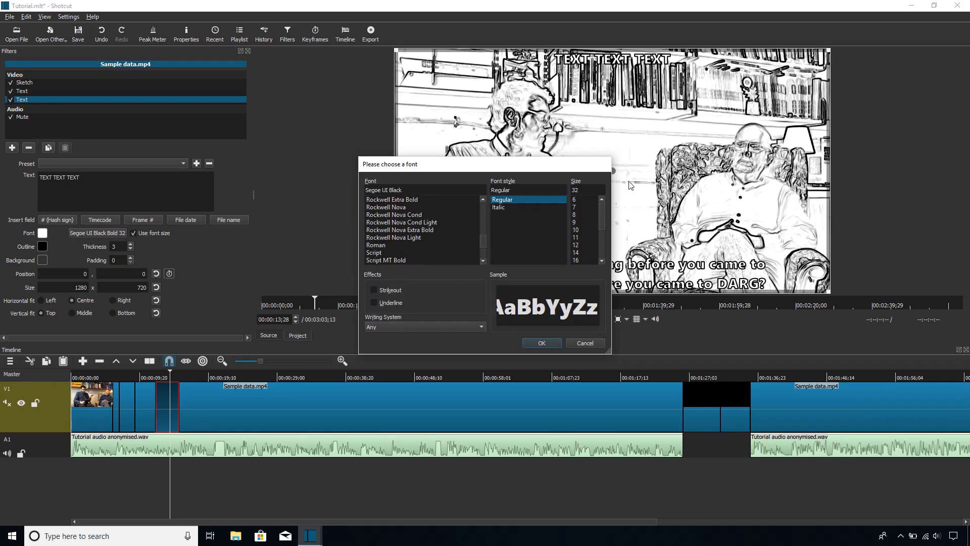
click(587, 344)
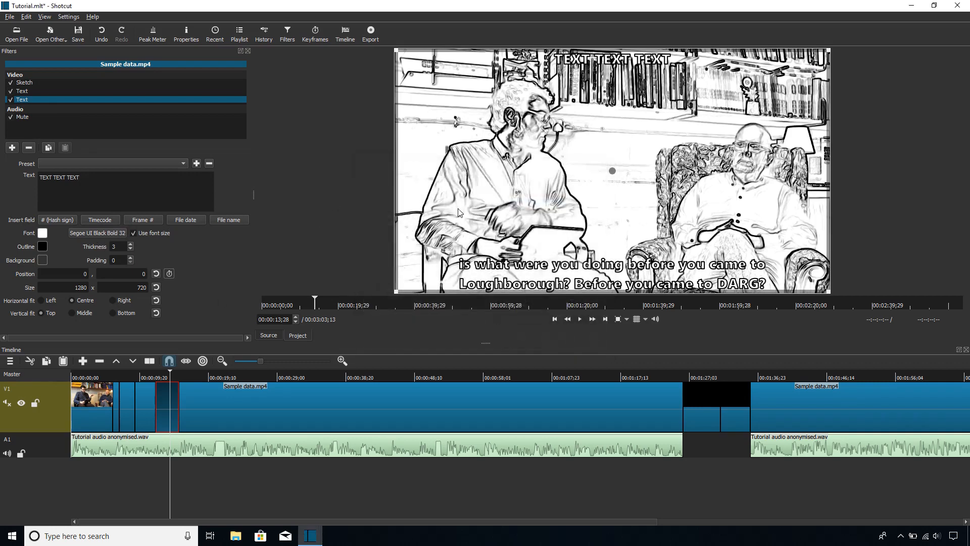
click(42, 233)
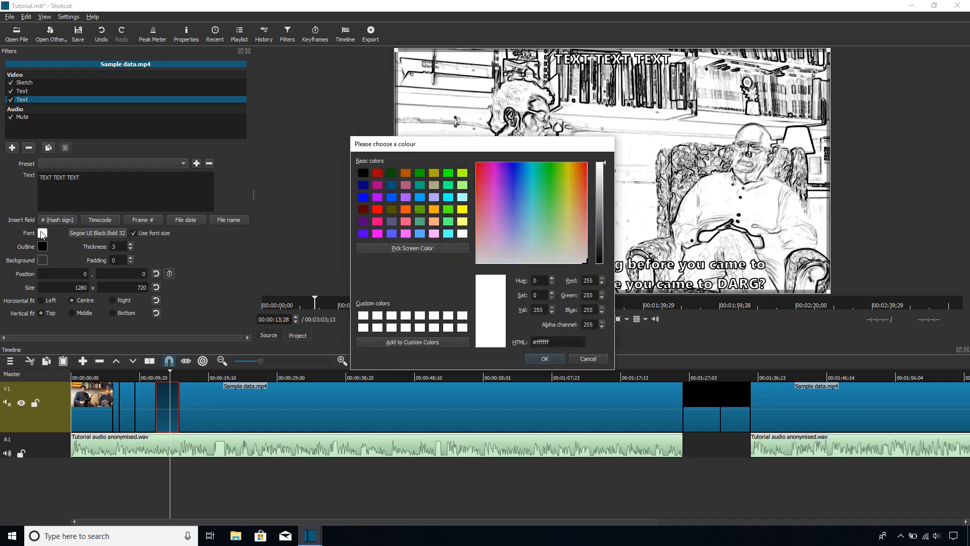
click(586, 363)
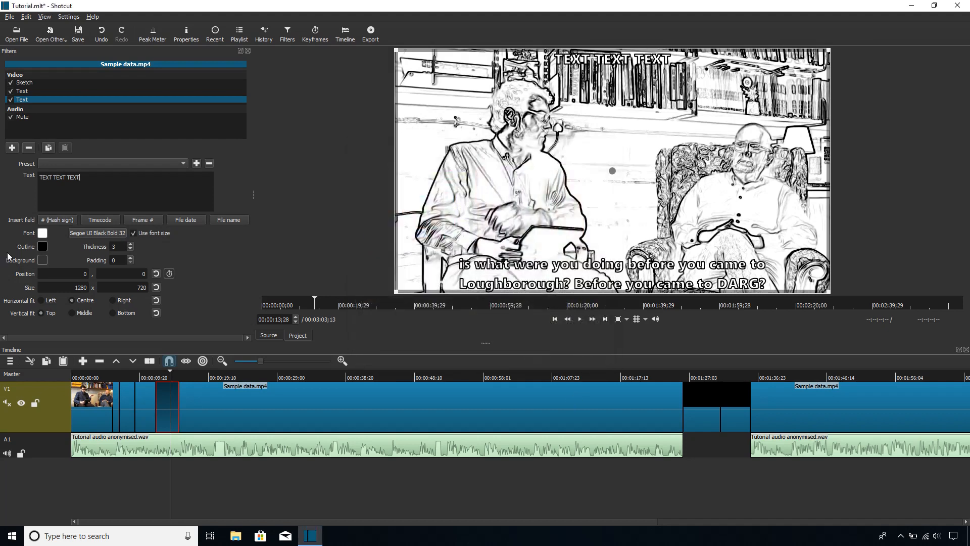
Step: Change the font colour of the top text to the dark red basic colour
click(42, 235)
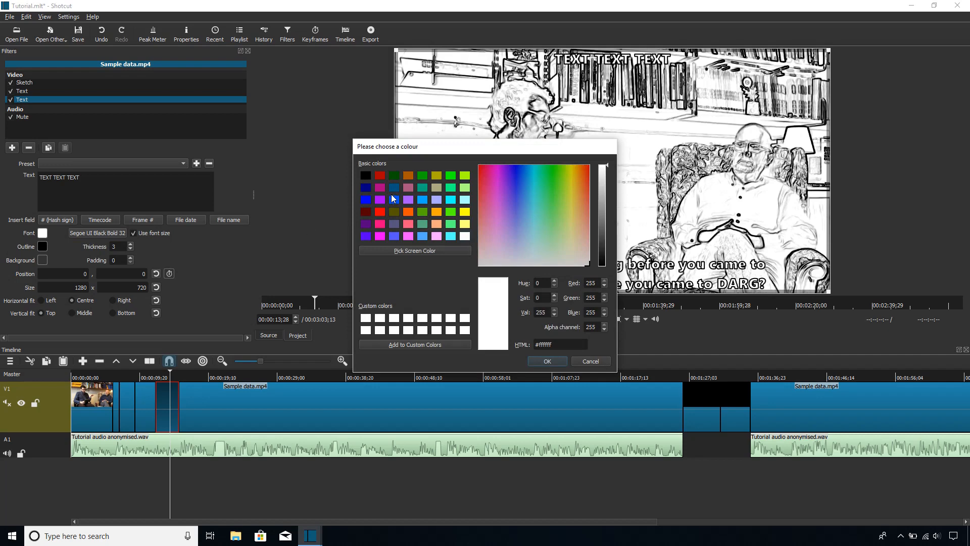
click(365, 212)
click(561, 360)
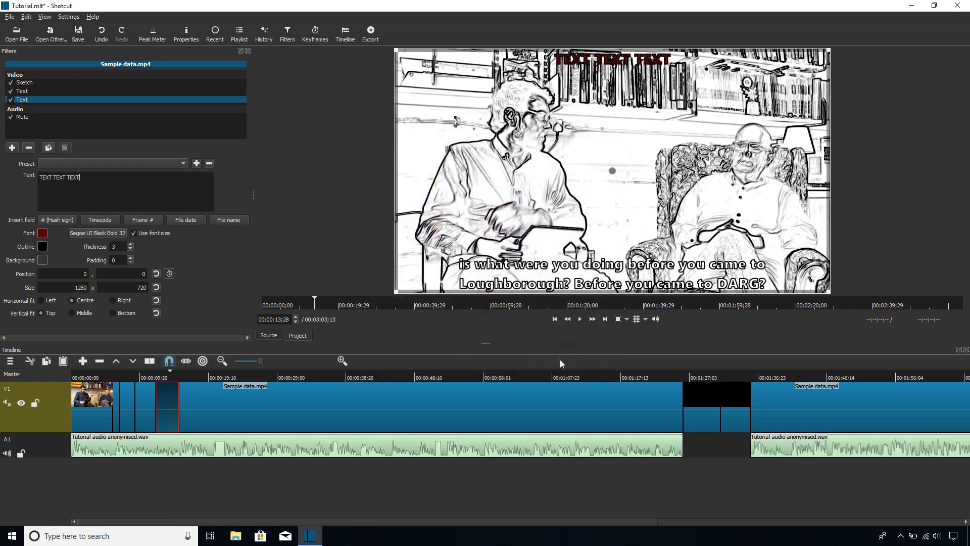
Step: Change the font colour of the top text to blue (#0000ff)
click(38, 236)
click(365, 200)
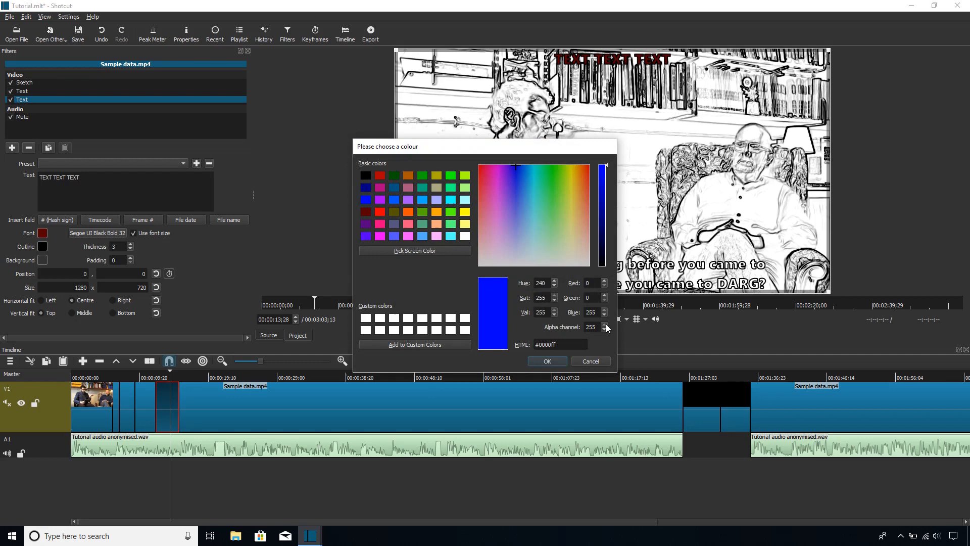
click(547, 361)
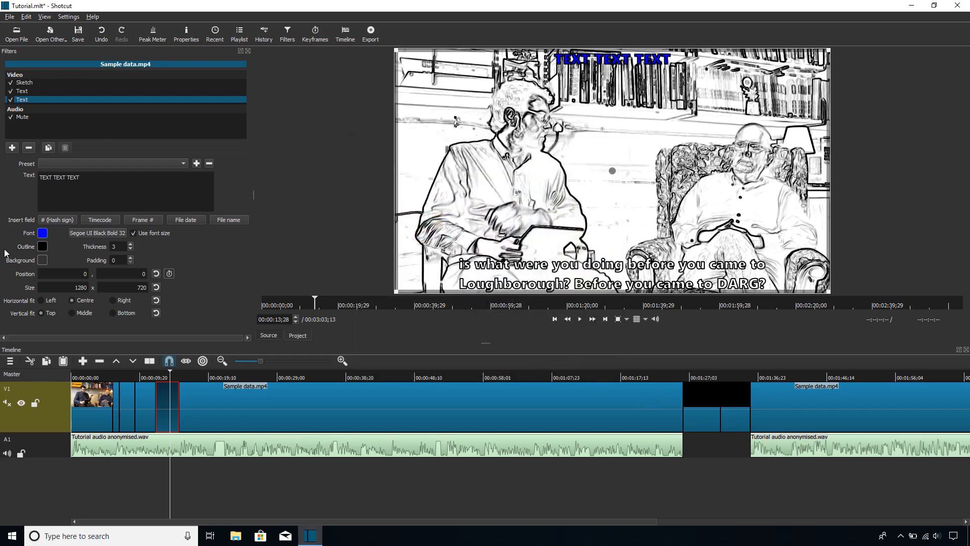
Step: Set the font colour of the top text back to white (#ffffff)
click(41, 234)
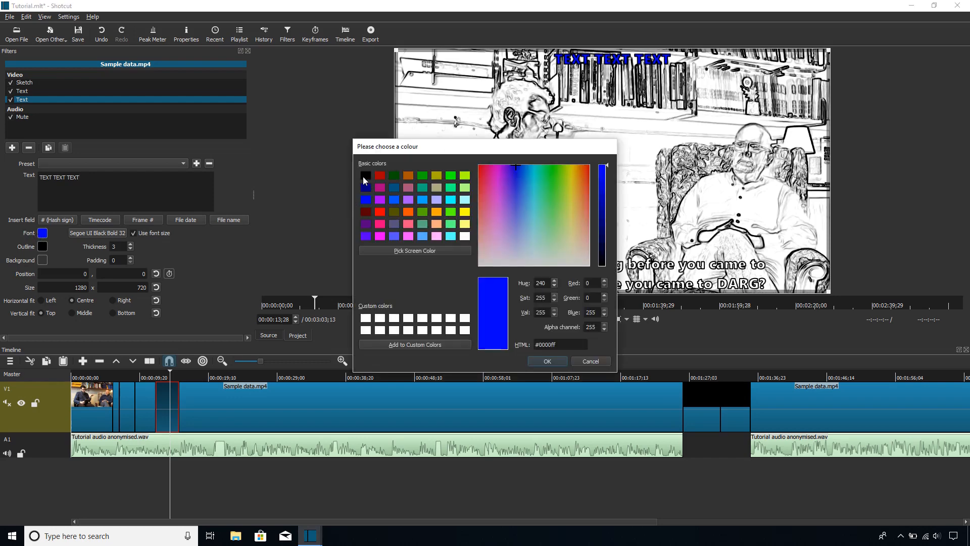
click(363, 178)
click(362, 319)
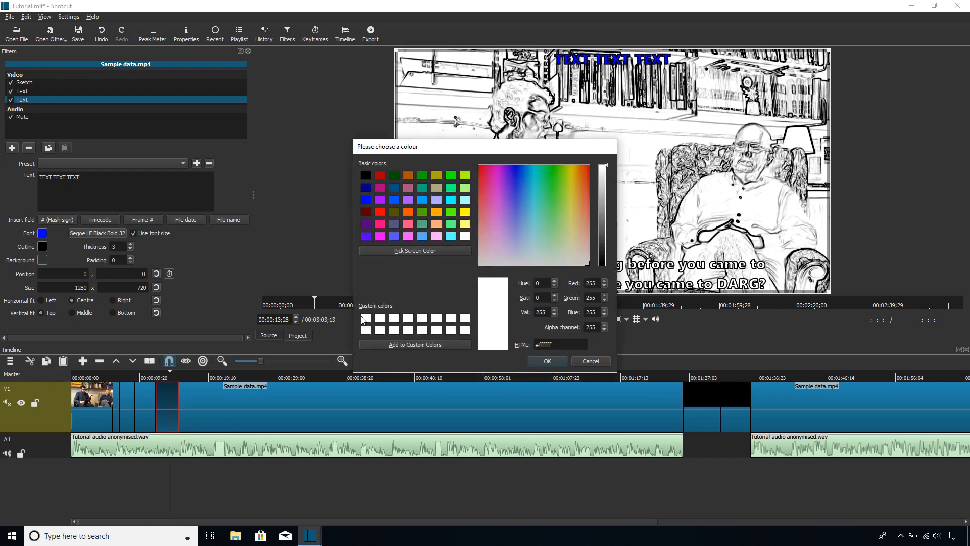
click(547, 360)
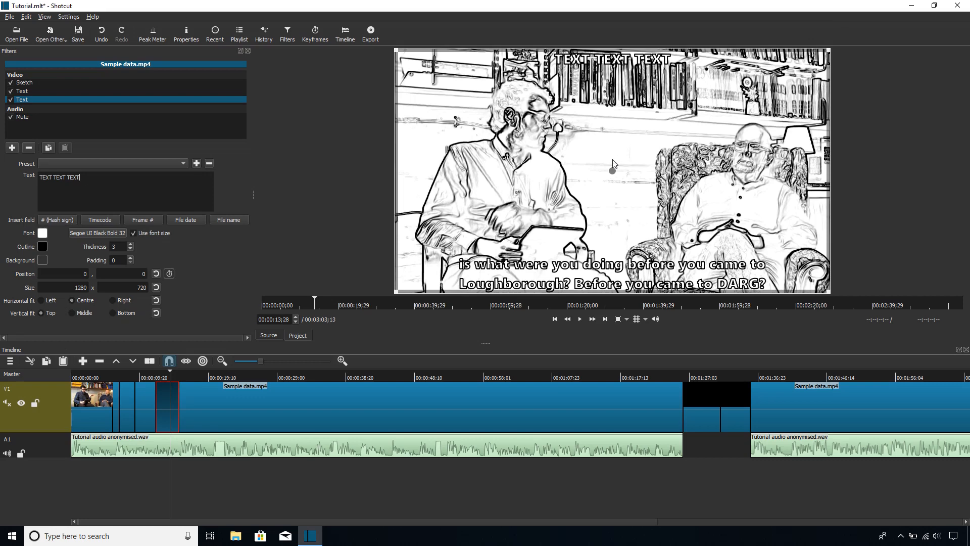
Step: Move the playhead to 00:00:08;01, select the V1 clip there and show its Text filter settings
mouse_move(117, 375)
mouse_down()
mouse_move(104, 376)
mouse_move(140, 379)
mouse_move(128, 378)
mouse_up()
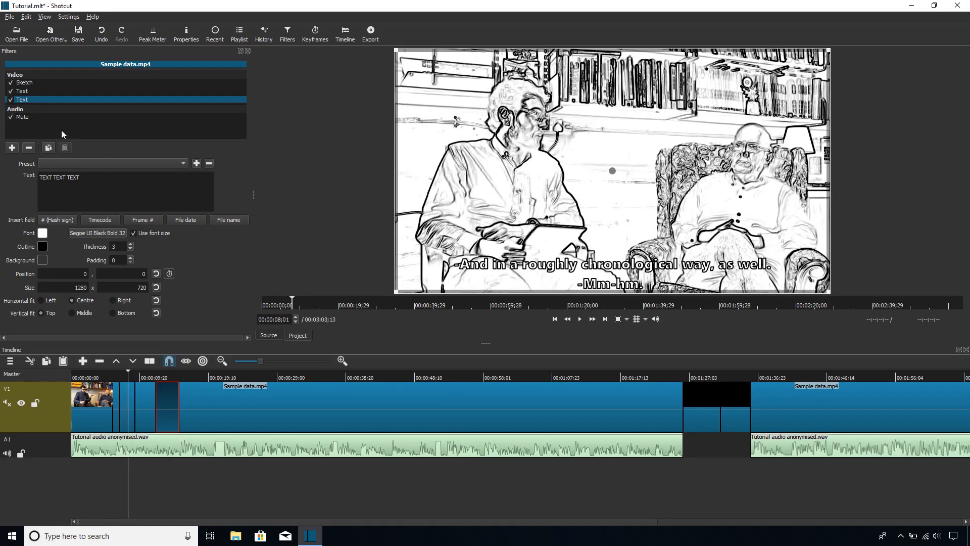
click(95, 91)
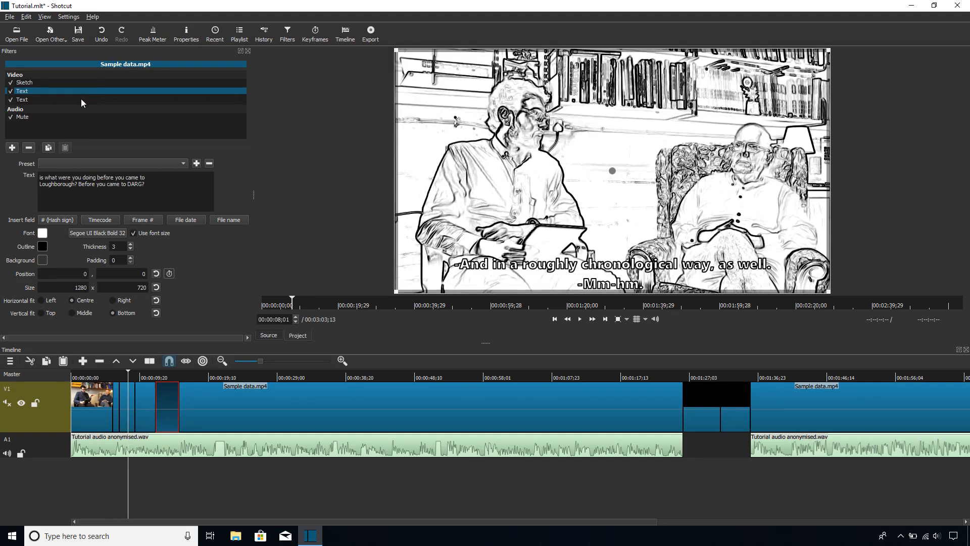
click(81, 99)
click(129, 394)
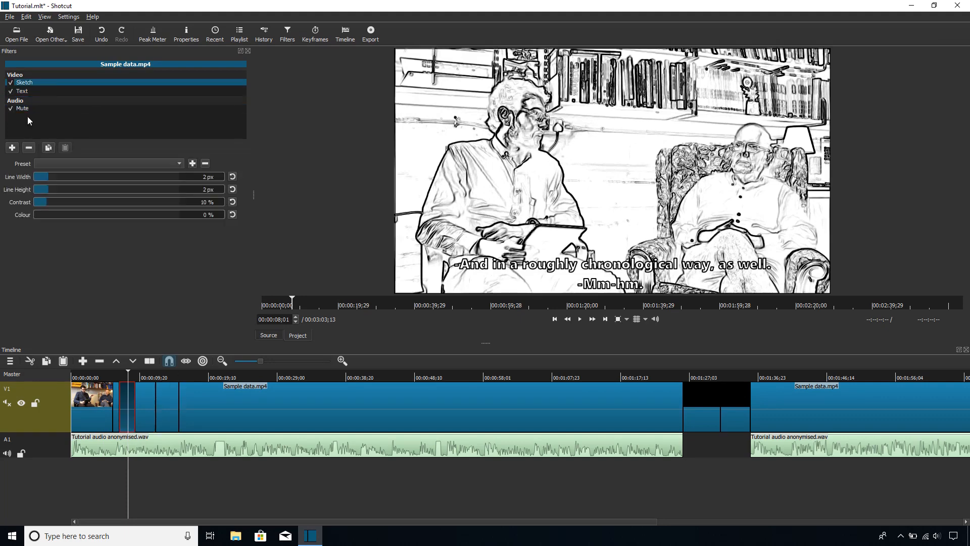
click(24, 93)
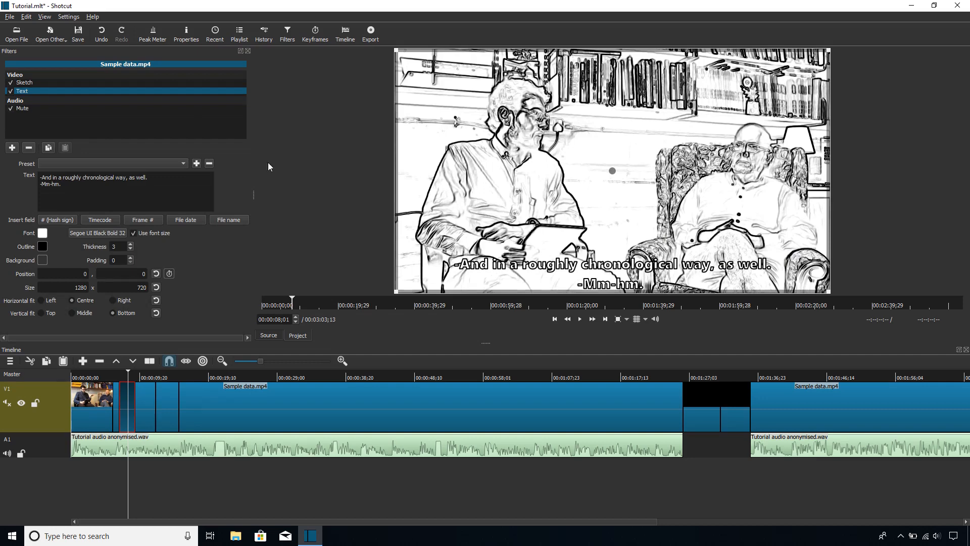
Step: Add a second Text filter to this clip and clear its timecode placeholder
click(11, 148)
scroll(101, 217, down, 15)
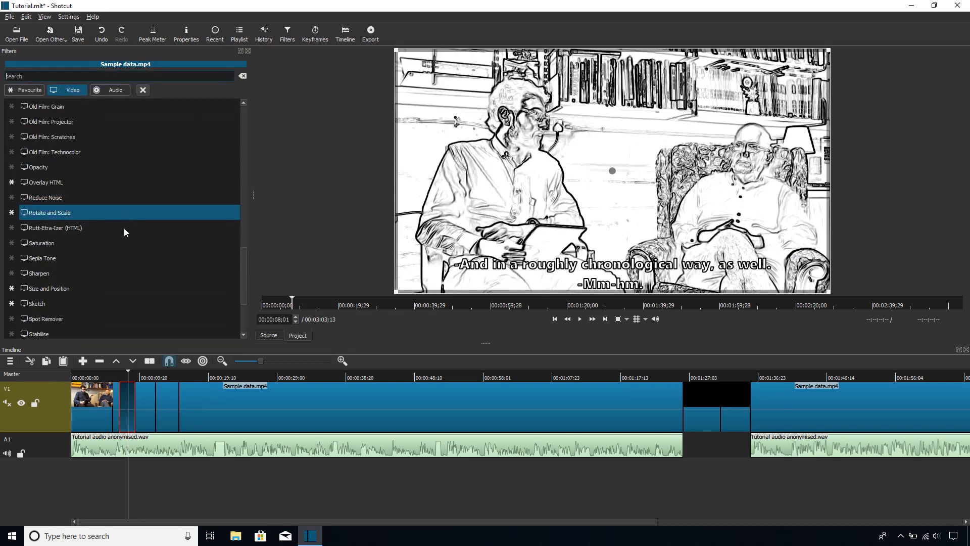
click(95, 256)
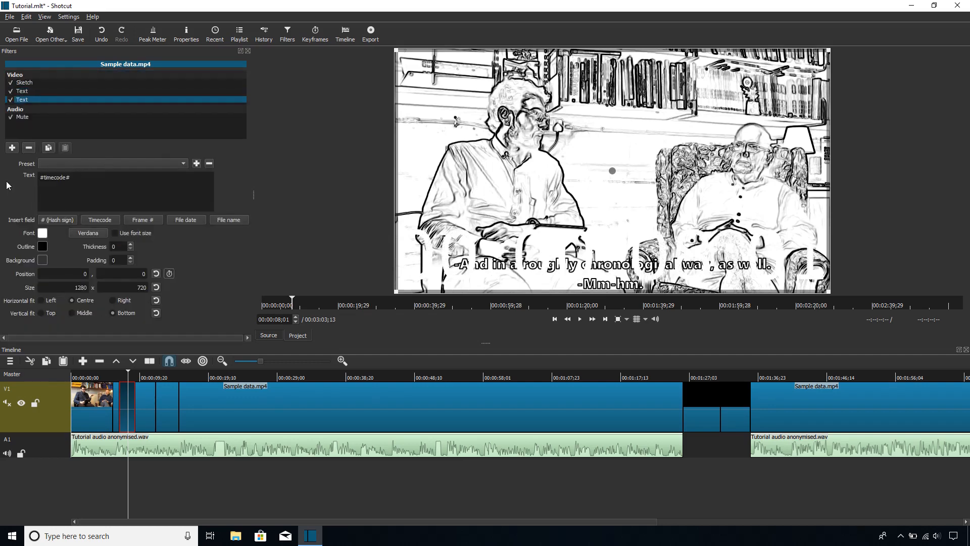
key(ctrl+a)
key(BackSpace)
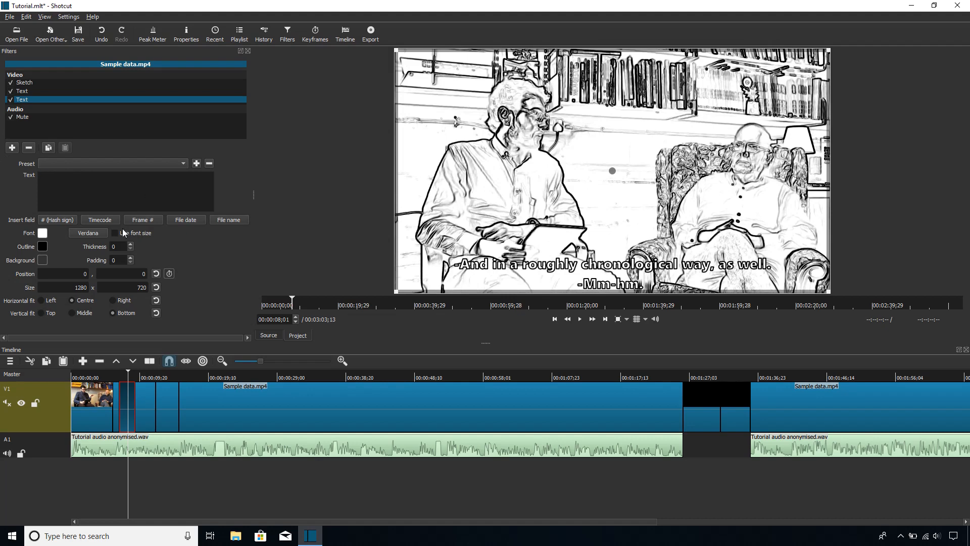
Step: Set the font of the new Text filter to Segoe UI Black at size 32
click(93, 232)
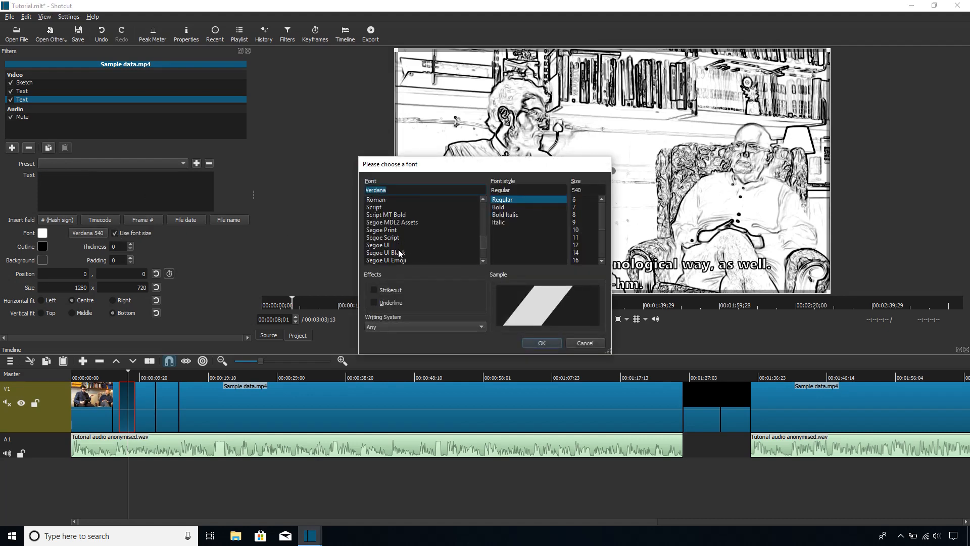
click(399, 253)
double_click(582, 190)
text(32)
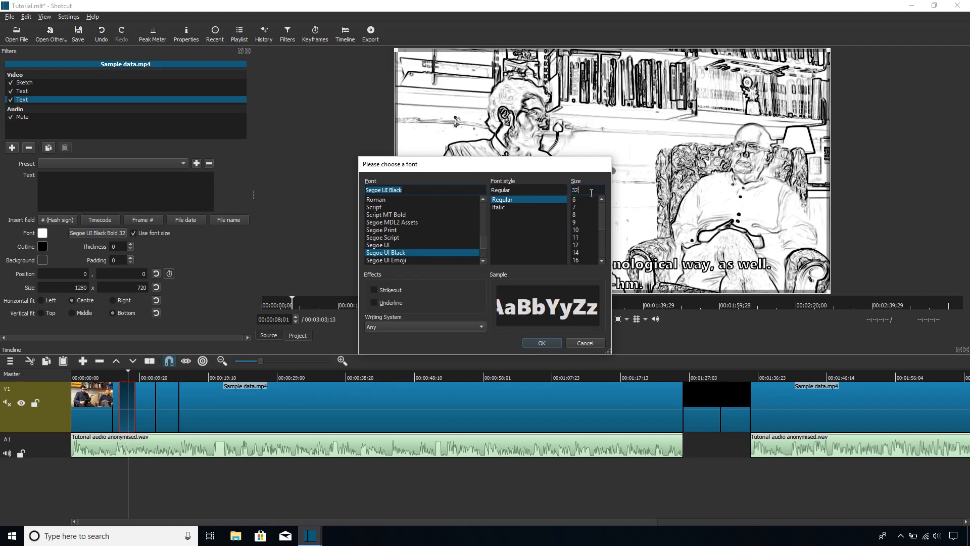
click(553, 339)
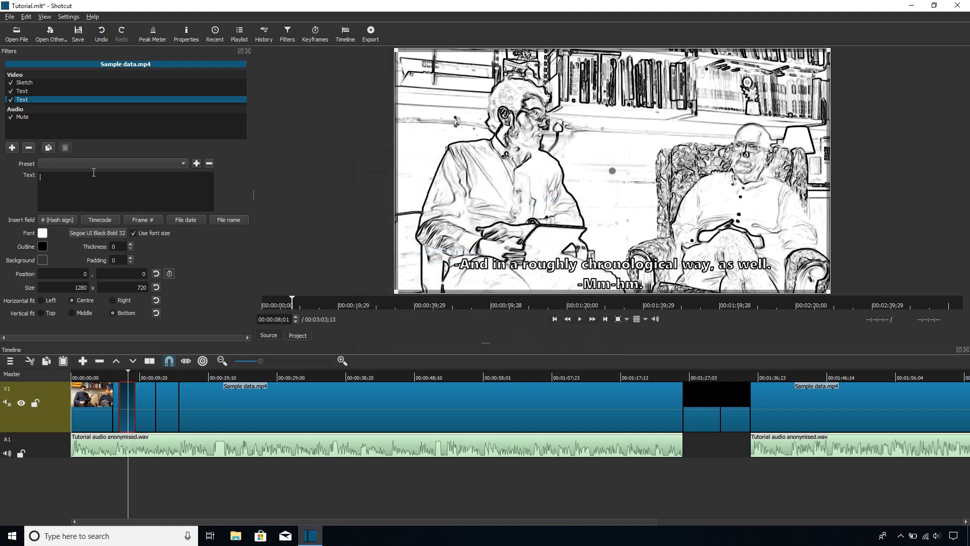
Step: Give the new text an outline thickness of 3 and enter "Mm-hm." as its content
text(XT)
click(130, 244)
click(131, 244)
click(131, 244)
key(BackSpace)
key(BackSpace)
key(BackSpace)
key(BackSpace)
text(Mm-hm)
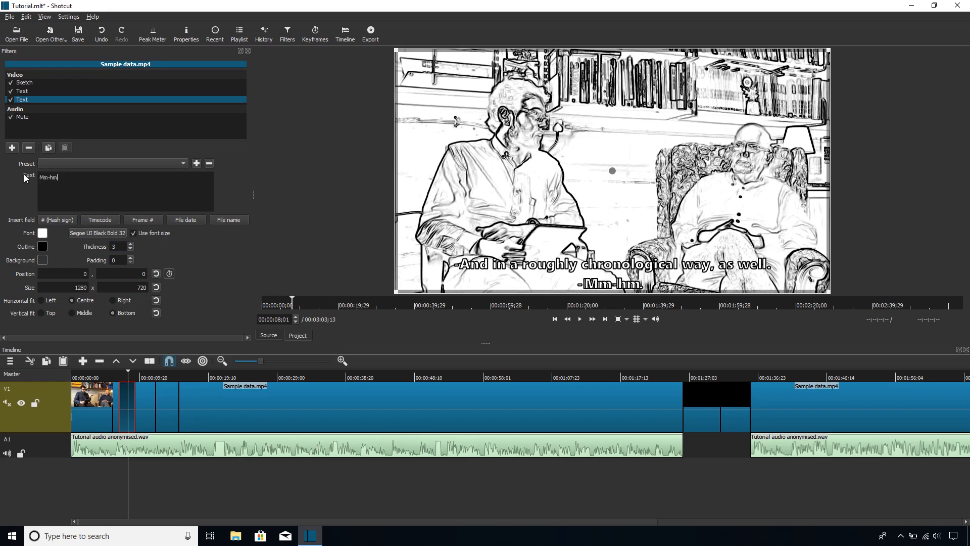
key(BackSpace)
text(.)
key(BackSpace)
text(m.)
Step: In the clip's original Text filter, delete the "-Mm-hm." line and the hyphen before "And in a roughly chronological way, as well."
click(39, 92)
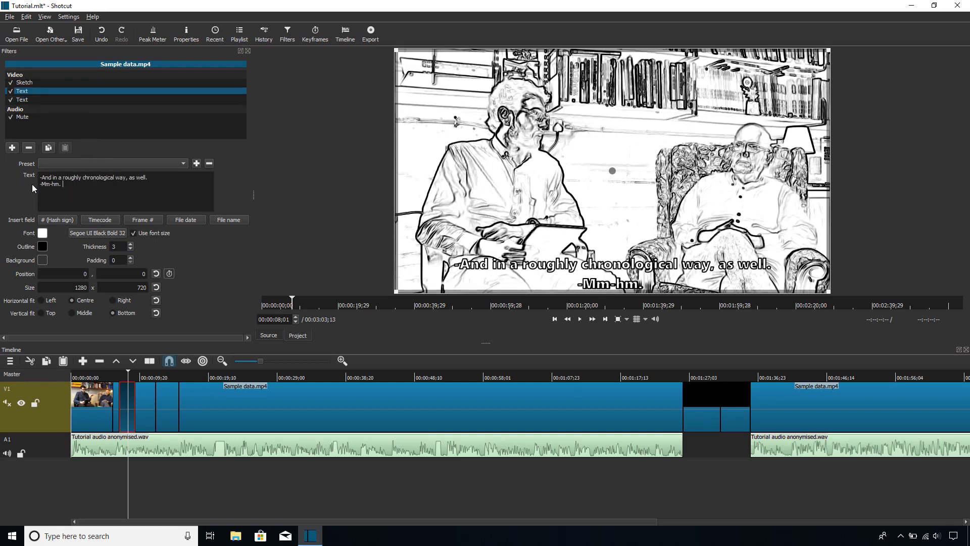
drag(63, 185, 39, 184)
key(BackSpace)
click(42, 178)
key(BackSpace)
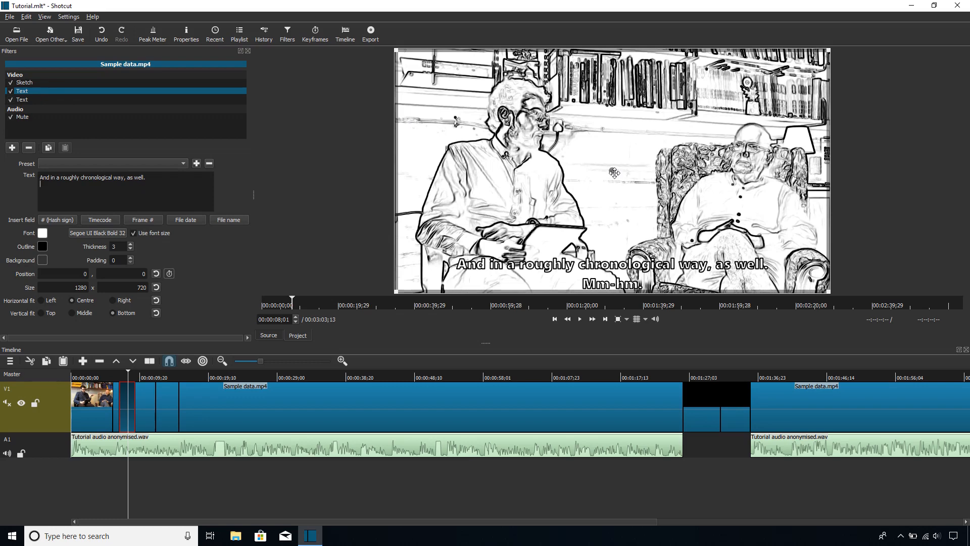
Step: Break the longer caption before "way, as well." and place it left-aligned over the left-hand speaker at about 71, -157
drag(613, 172, 565, 105)
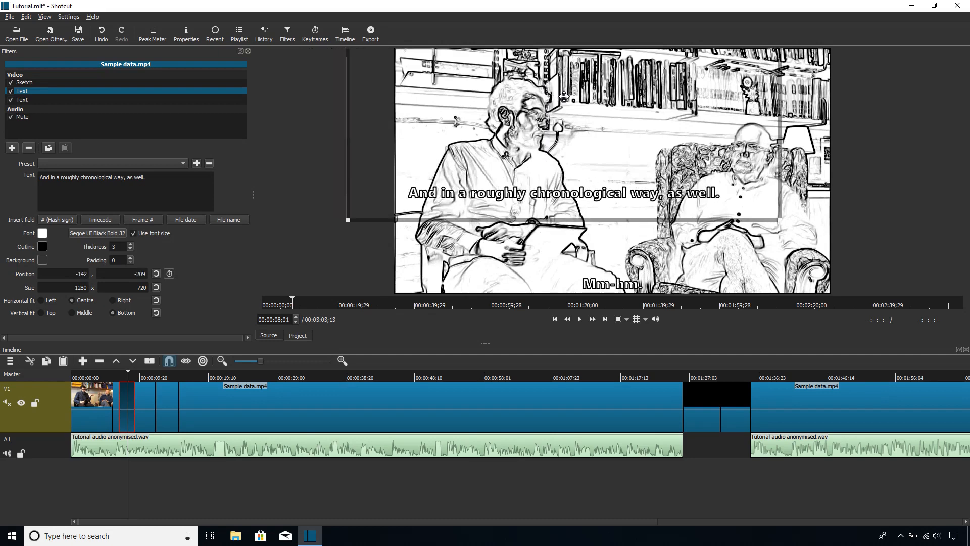
triple_click(118, 179)
click(115, 183)
key(Return)
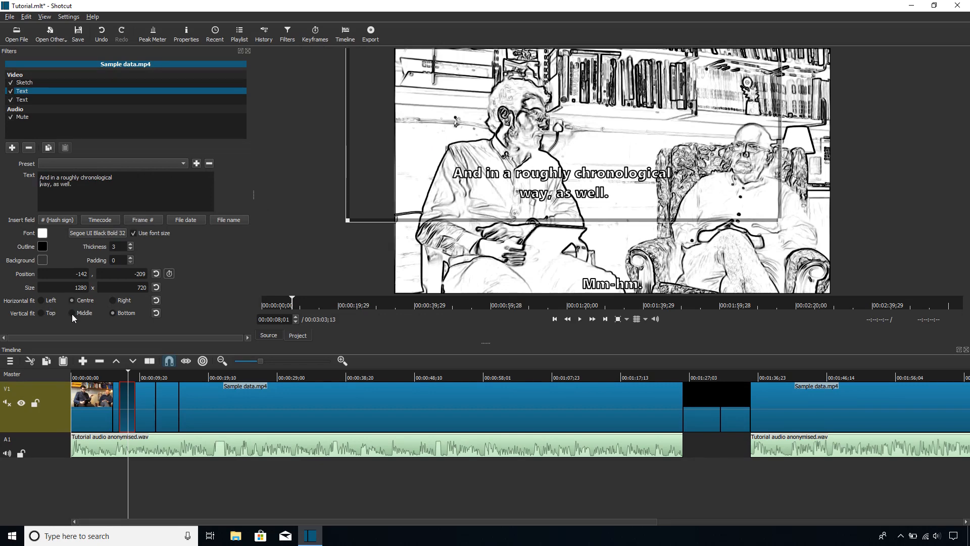
click(42, 301)
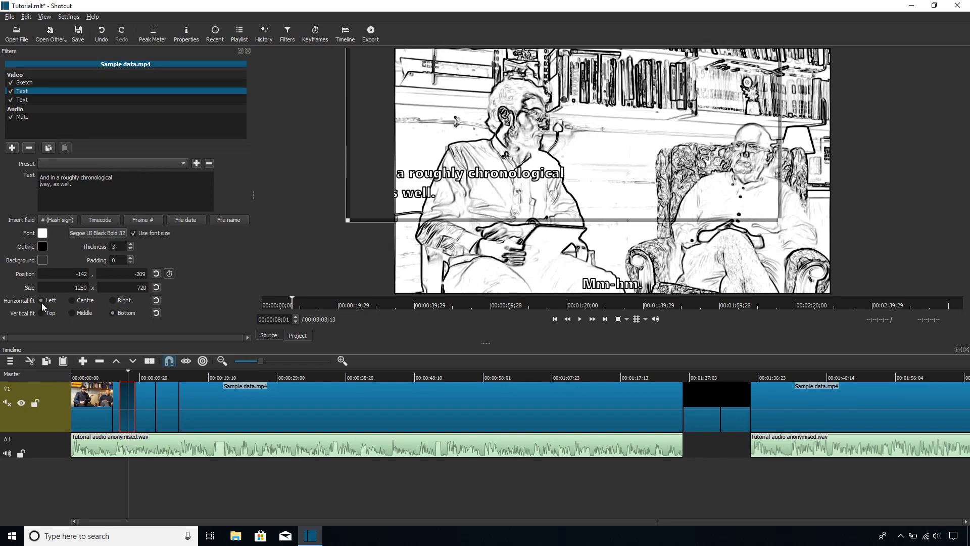
drag(571, 99, 645, 123)
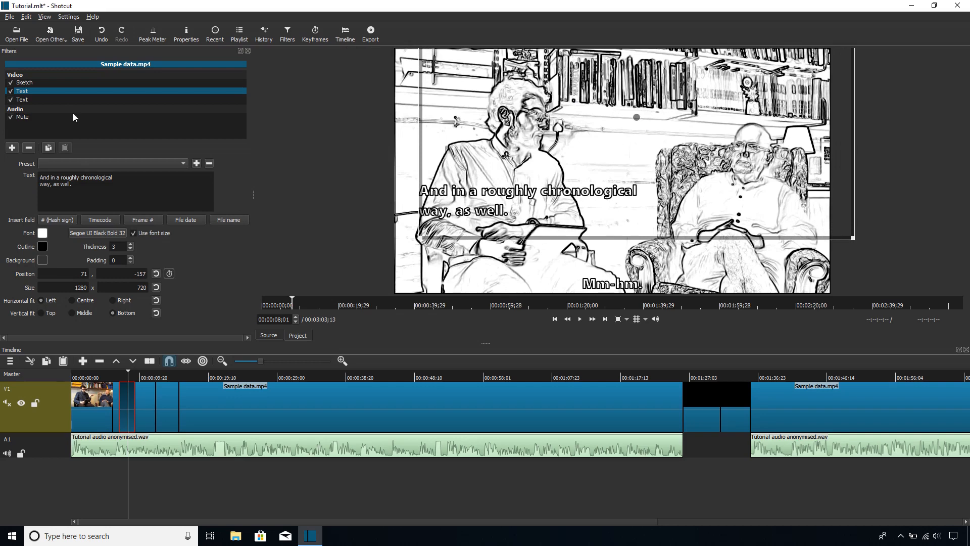
Step: Move the "Mm-hm." caption onto the right-hand speaker at about 379, -255 and set its font colour to dark red (#550000)
click(62, 102)
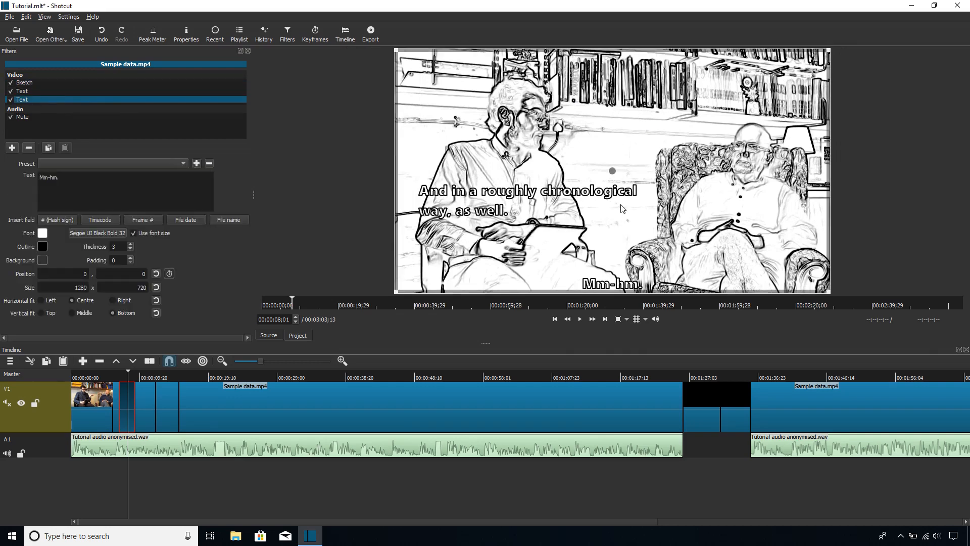
drag(612, 171, 749, 82)
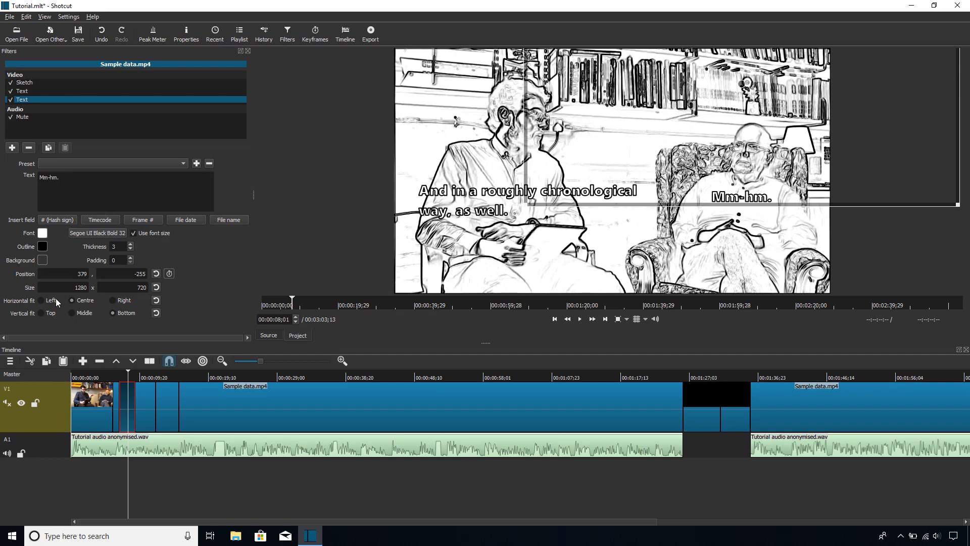
click(42, 233)
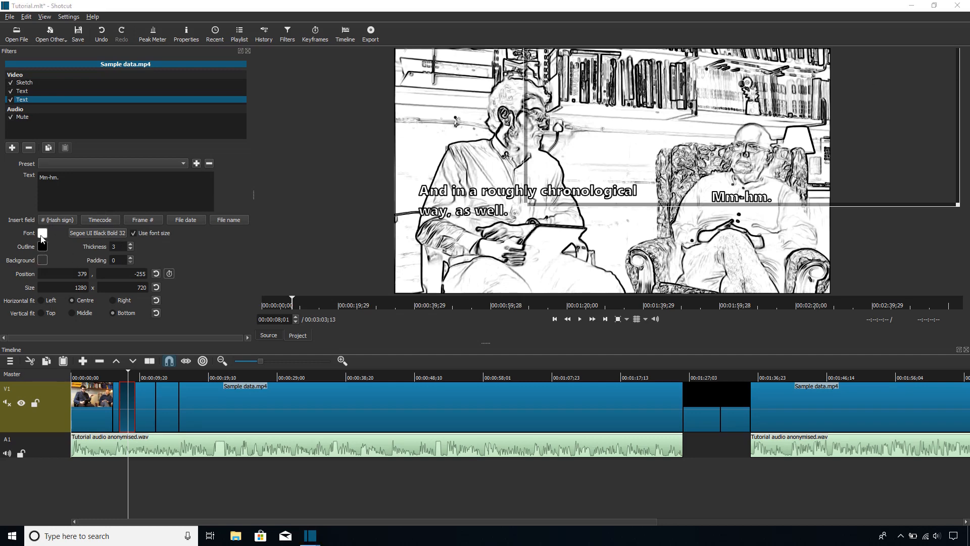
click(377, 176)
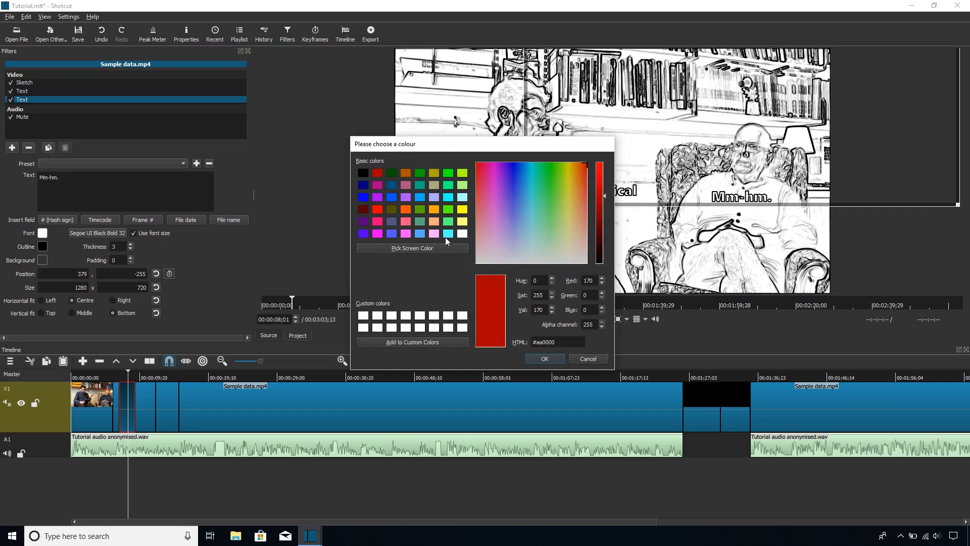
click(366, 210)
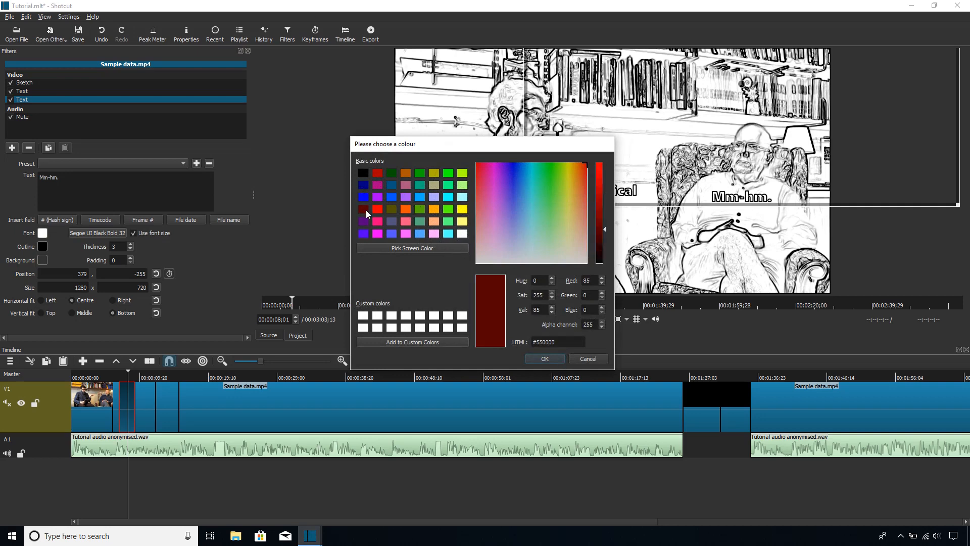
click(544, 358)
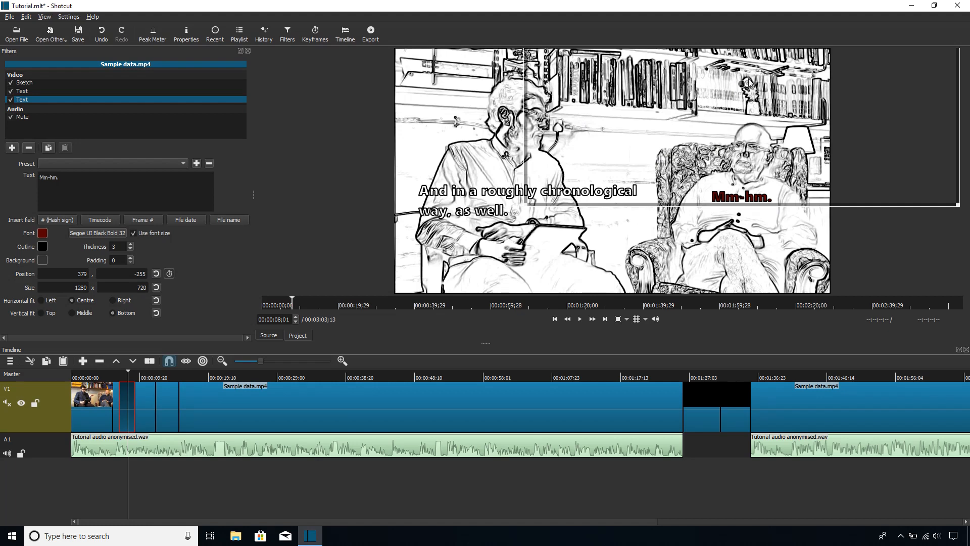
Step: Reposition the dark red "Mm-hm." caption on the right-hand speaker's torso at about 385, -191
drag(736, 85, 634, 133)
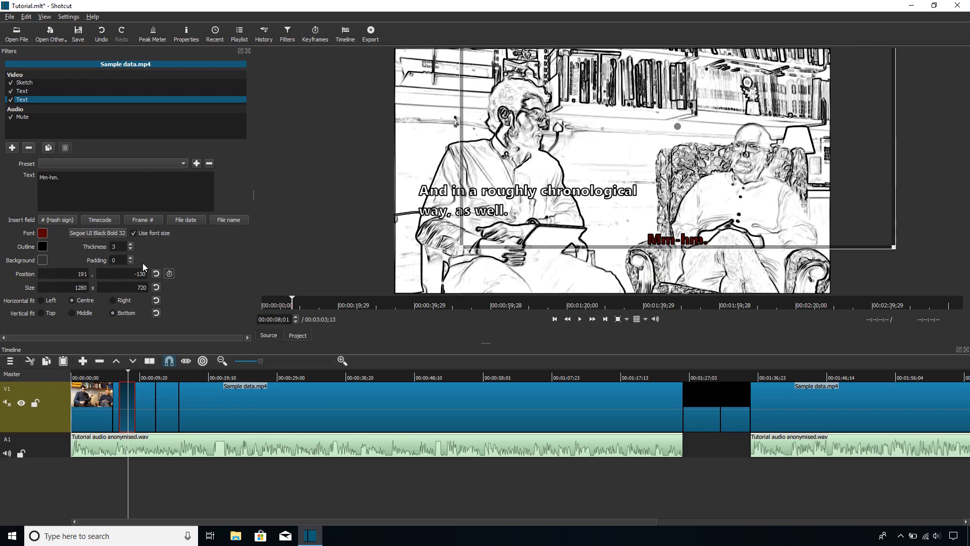
drag(692, 123, 722, 97)
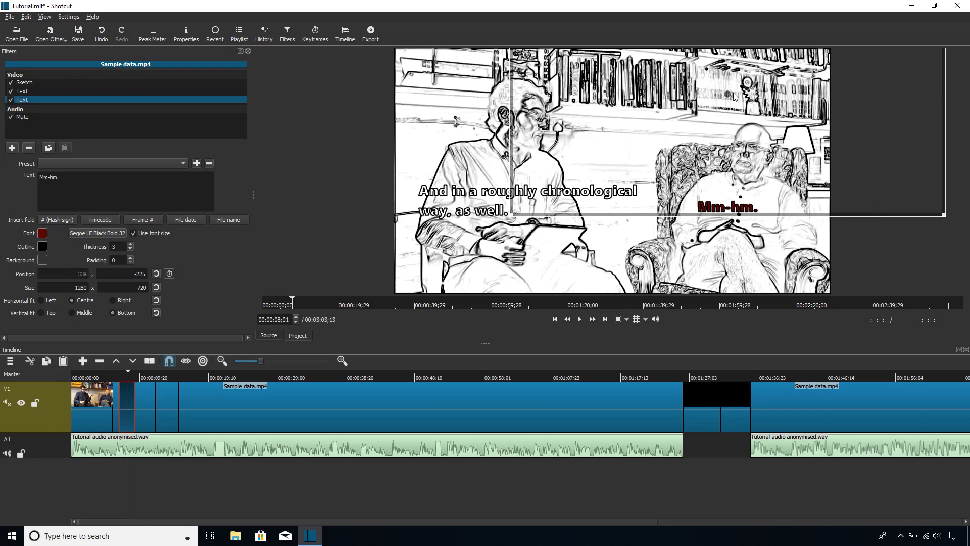
drag(729, 94, 751, 107)
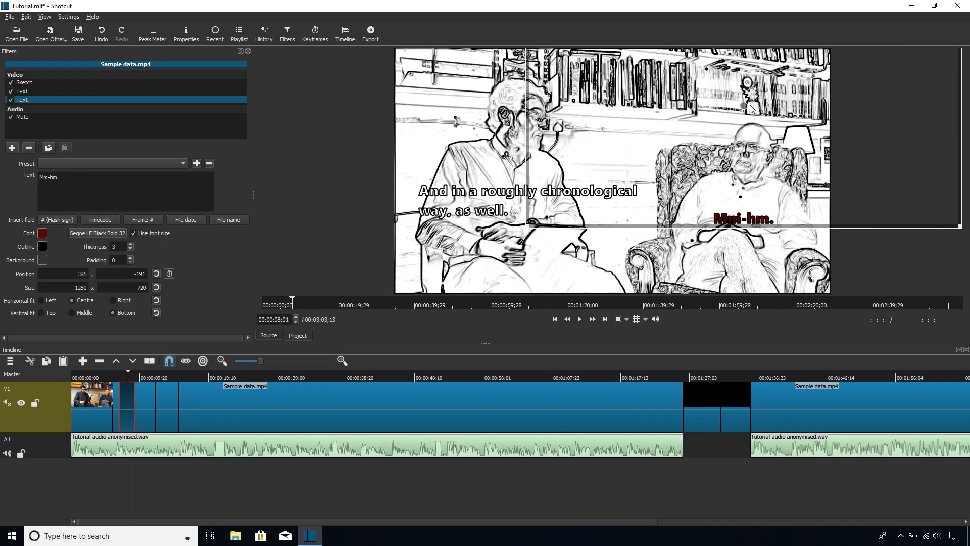